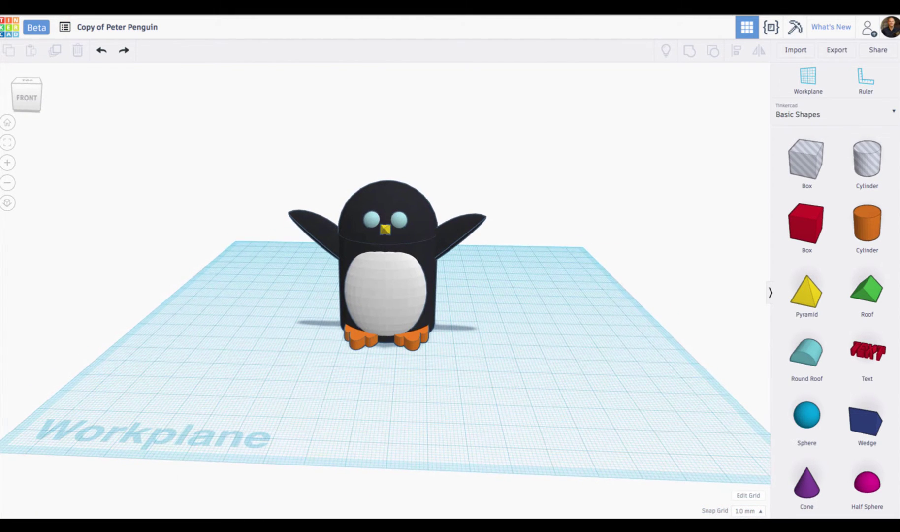
- Look through the list of recent designs from within the editor and return to the penguin design
left_click(65, 27)
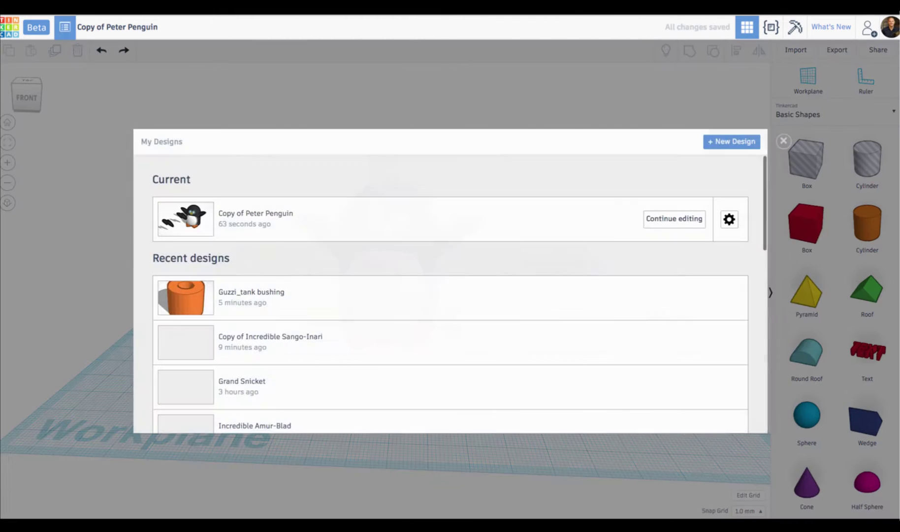
scroll(450, 246, "down", 3)
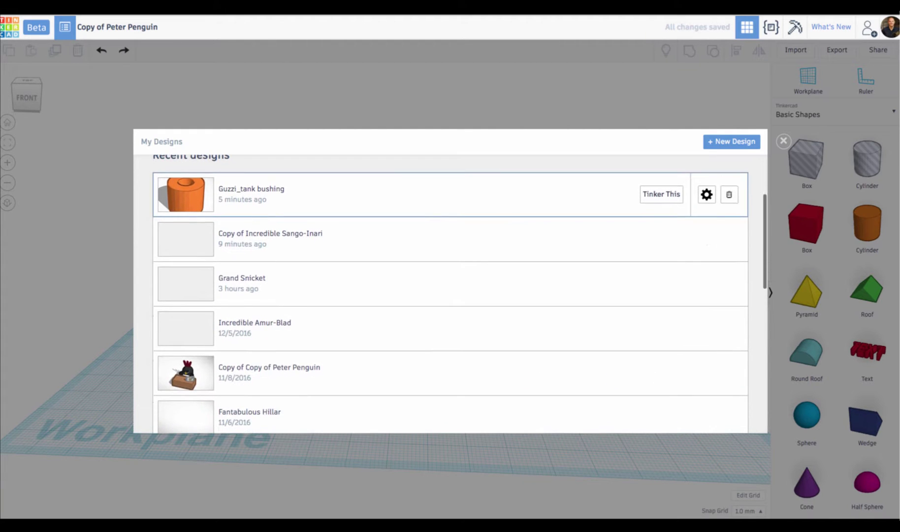
scroll(451, 250, "down", 1)
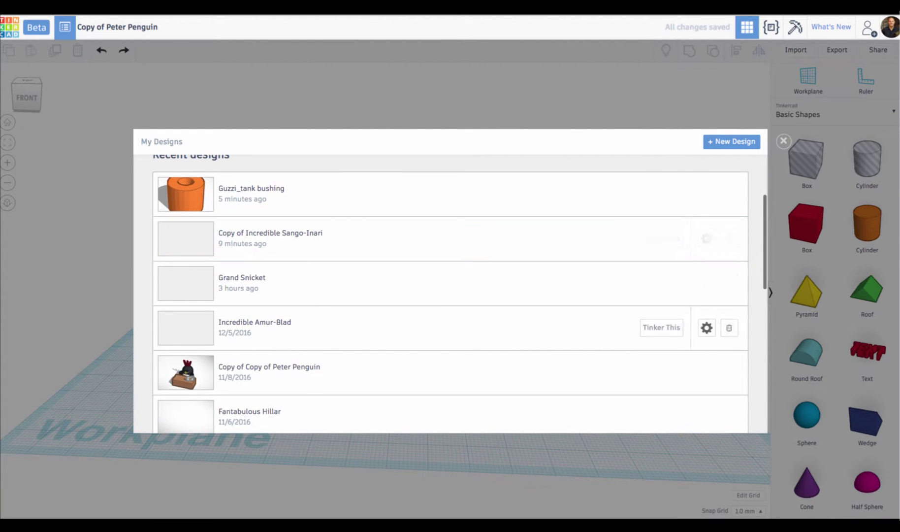
scroll(450, 266, "down", 3)
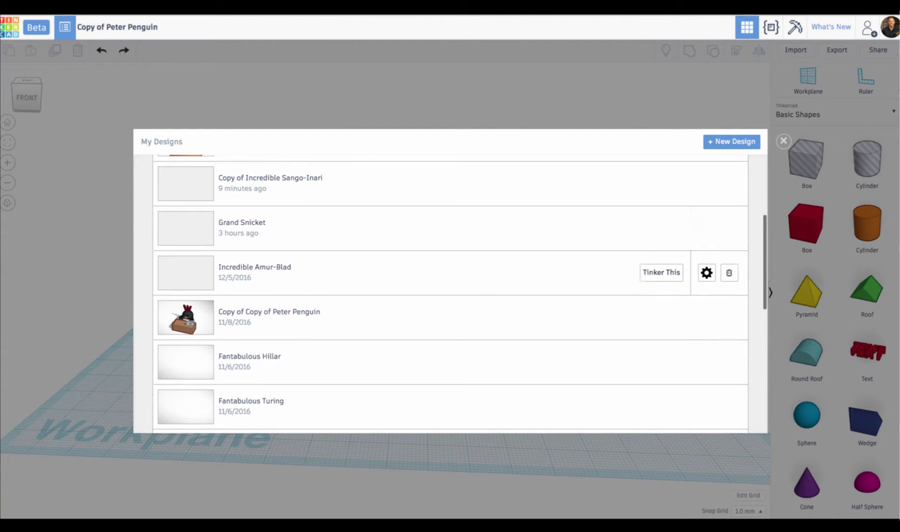
scroll(450, 275, "down", 3)
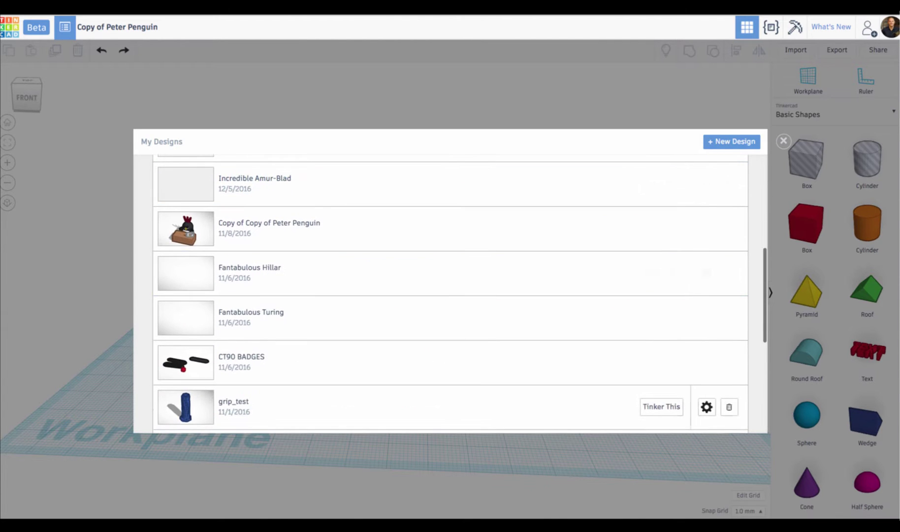
scroll(451, 266, "down", 2)
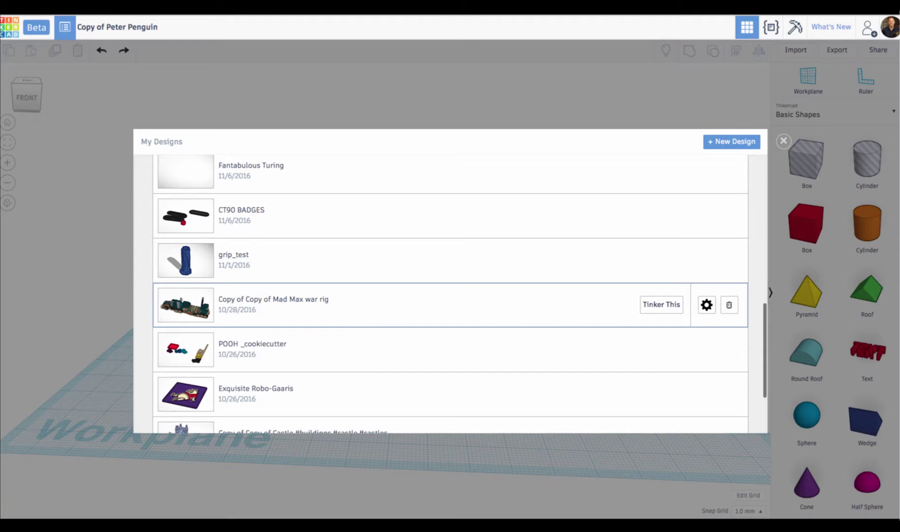
scroll(450, 301, "down", 2)
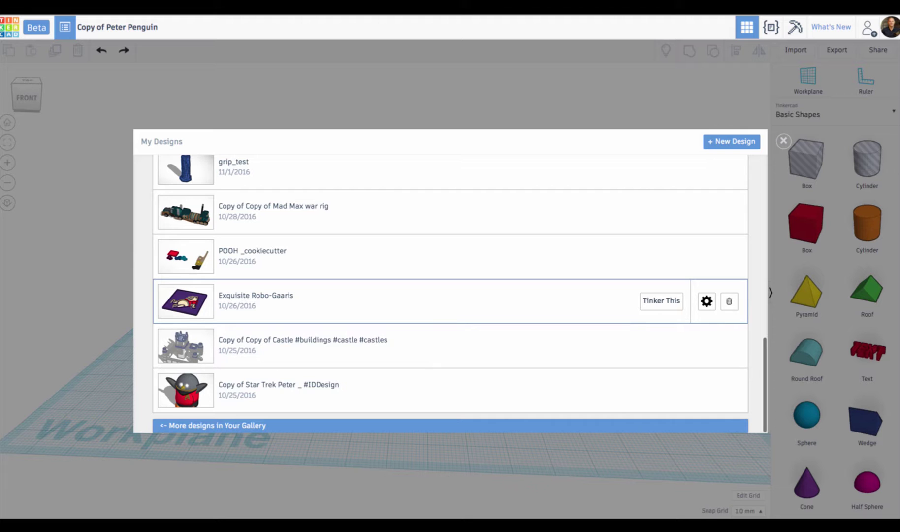
scroll(450, 301, "up", 10)
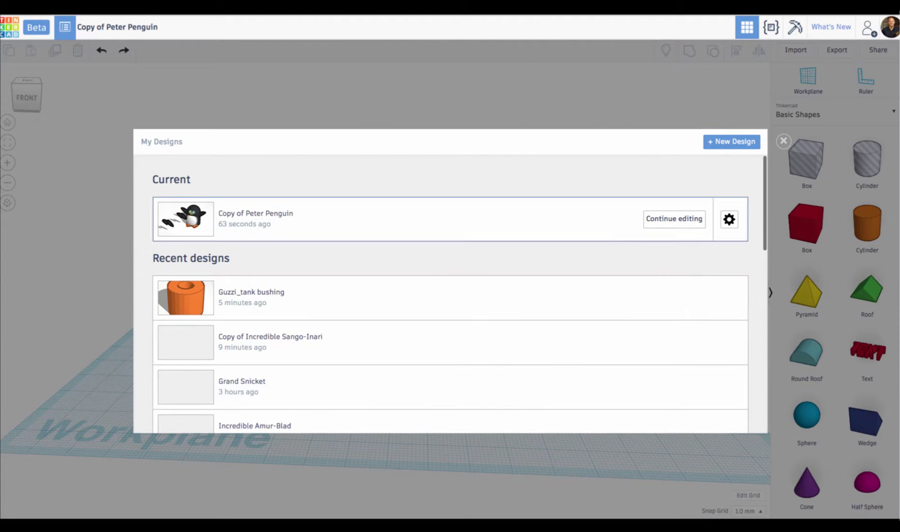
left_click(783, 141)
- Copy all of the penguin's shapes and paste them into the Copy of Incredible Sango-Inari design
key("ctrl+a")
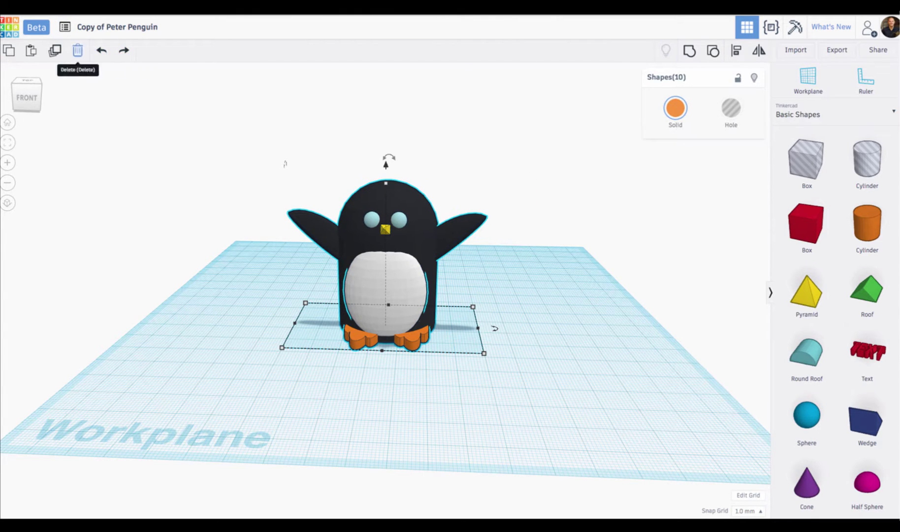
left_click(64, 27)
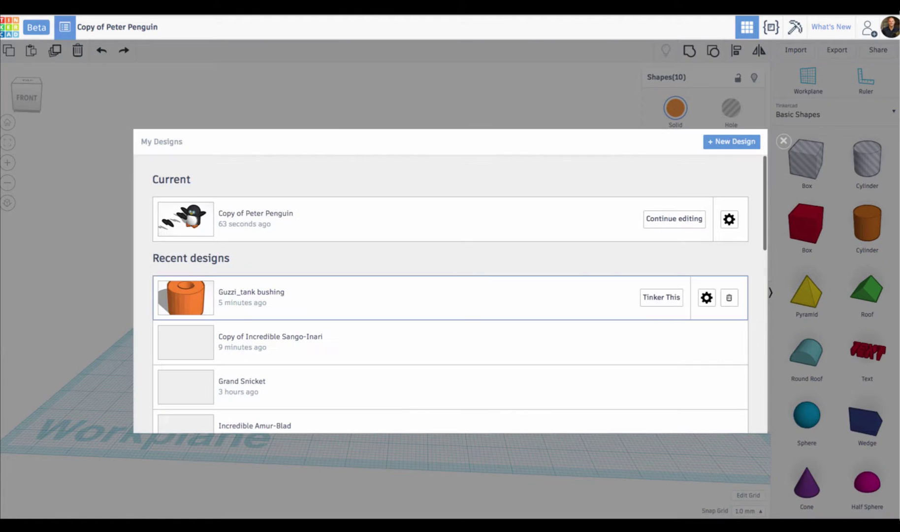
scroll(443, 310, "down", 1)
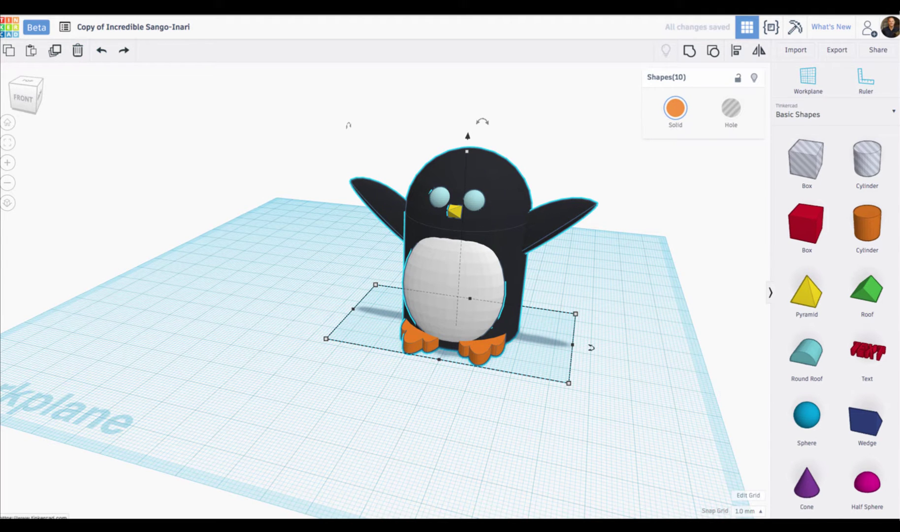
- Leave the editor for the dashboard and set the site language to Português
left_click(9, 27)
scroll(503, 295, "down", 13)
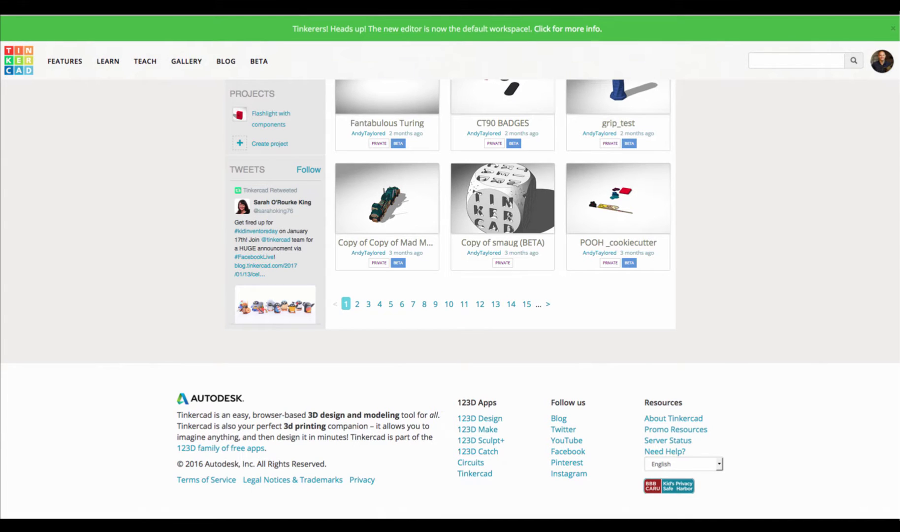
left_click(684, 464)
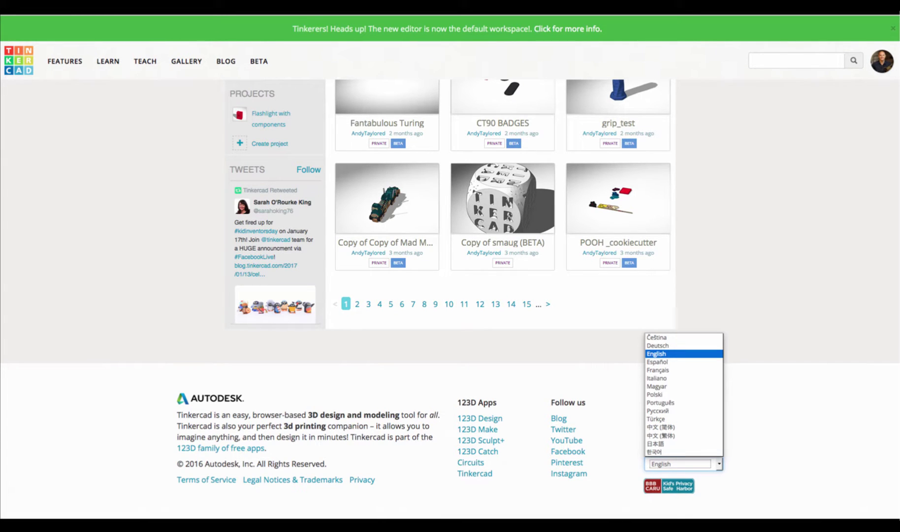
left_click(661, 403)
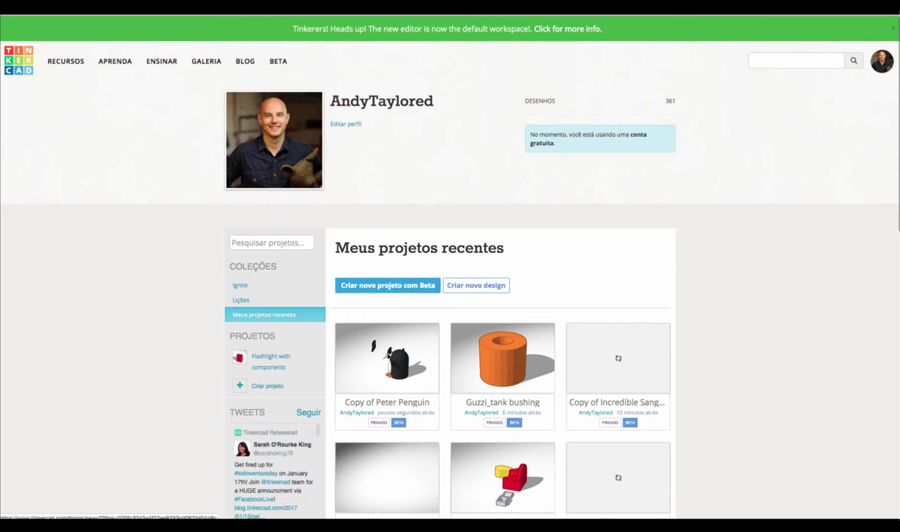
- Look over the Portuguese recent projects page and open the Copy of Peter Penguin design for editing
double_click(387, 285)
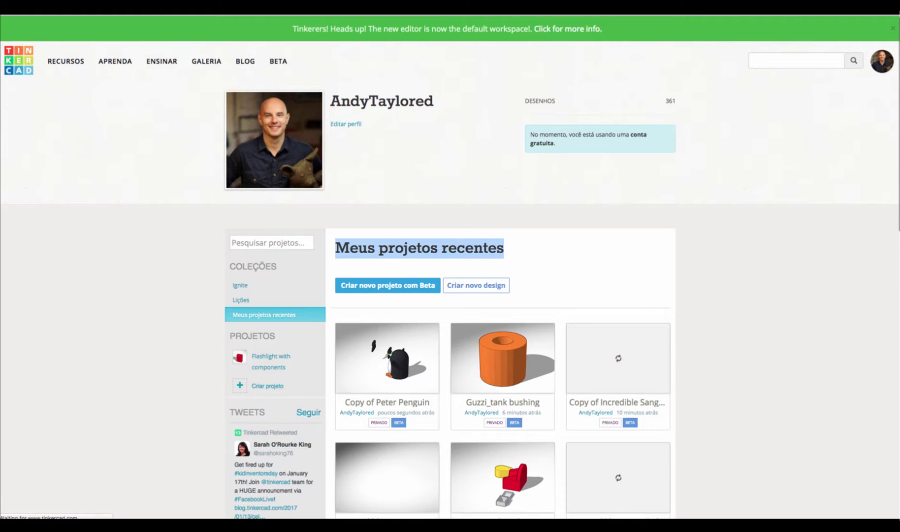
scroll(449, 299, "down", 5)
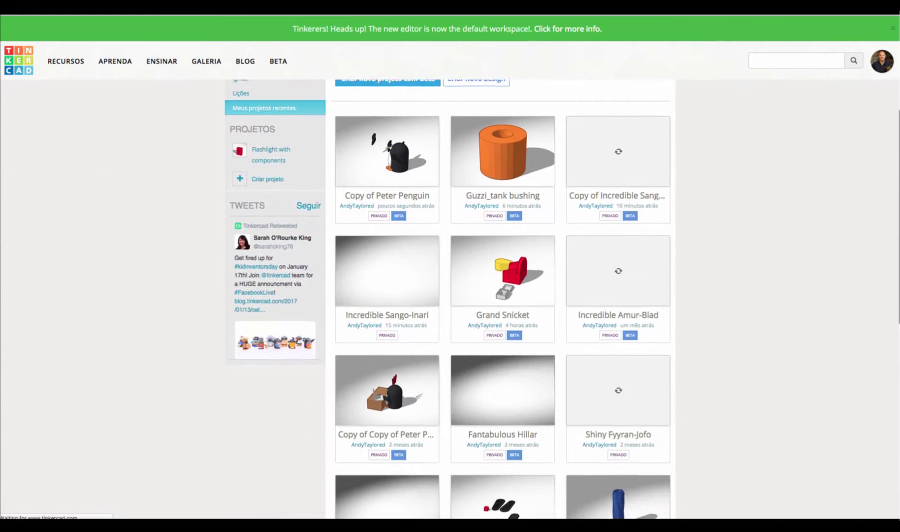
scroll(449, 299, "up", 5)
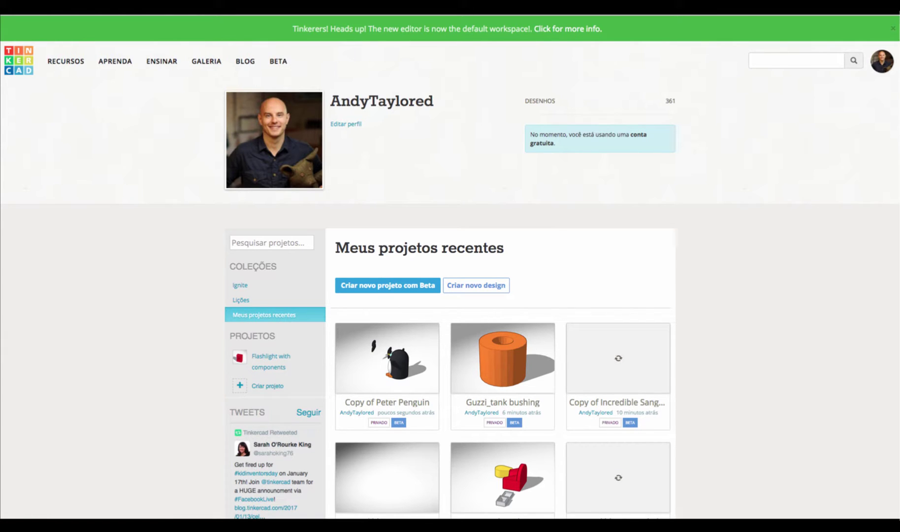
mouse_move(377, 348)
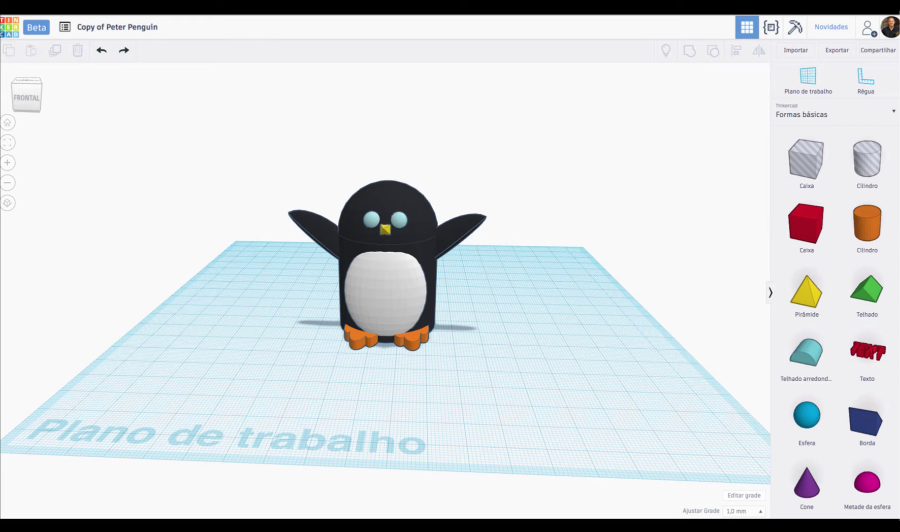
- Examine the penguin model from the top, back and angled front views
mouse_move(334, 293)
right_mouse_down()
mouse_move(332, 278)
mouse_move(314, 302)
mouse_move(333, 290)
right_mouse_up()
key("Escape")
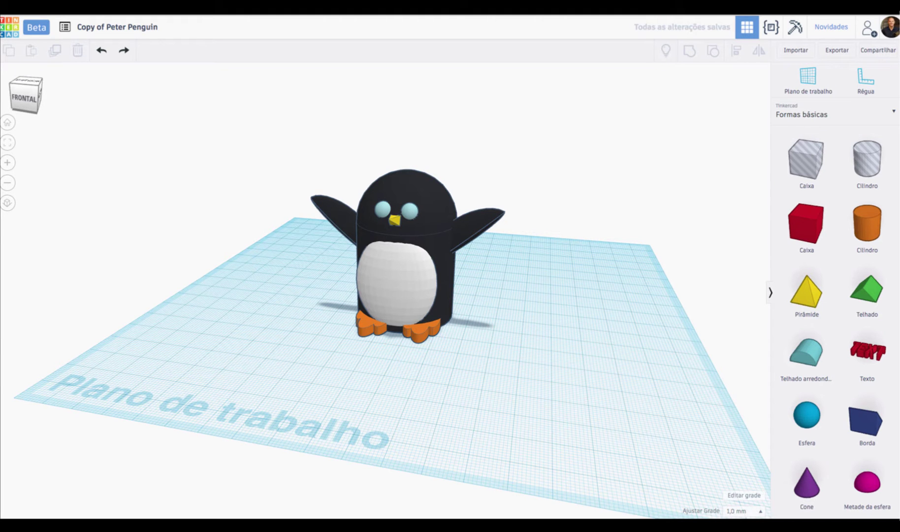
left_click(26, 81)
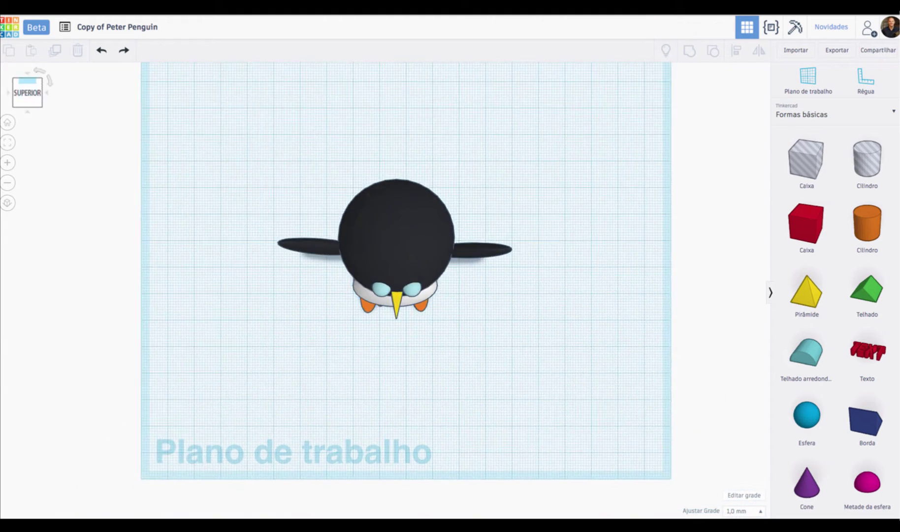
left_click(27, 81)
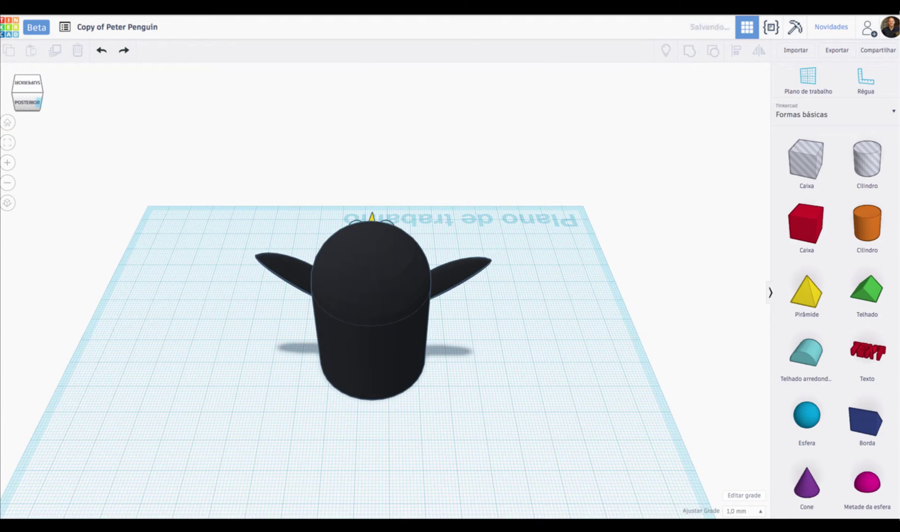
left_click(39, 103)
left_click(44, 83)
right_click_drag(443, 305, 349, 292)
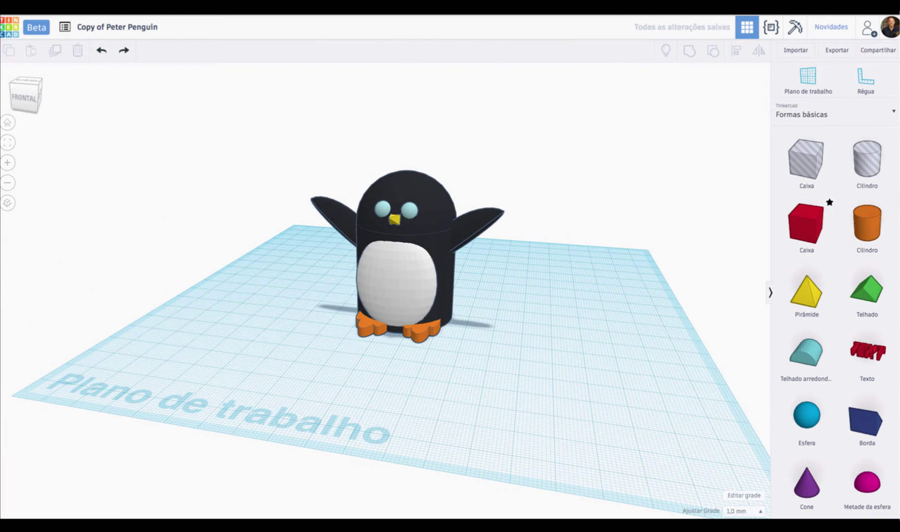
- Browse the basic shapes library and inspect the penguin up close and from a distance
scroll(832, 246, "down", 5)
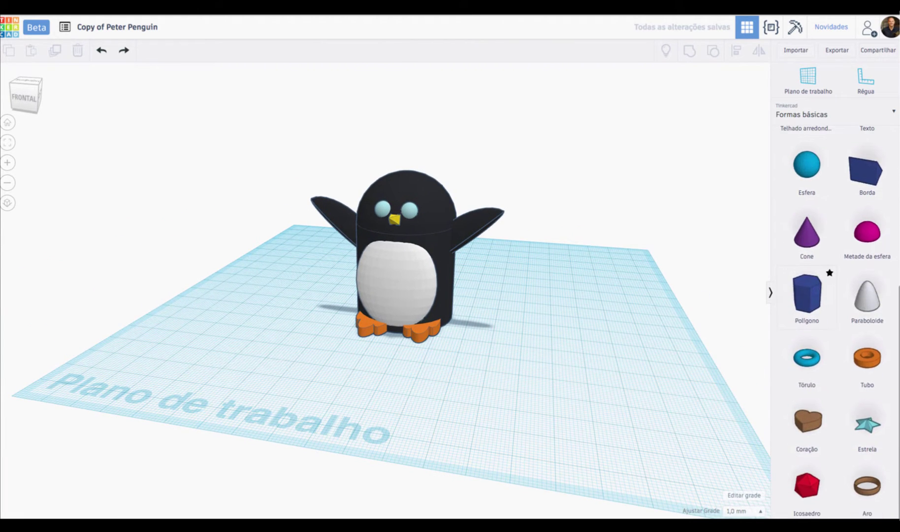
scroll(385, 291, "up", 10)
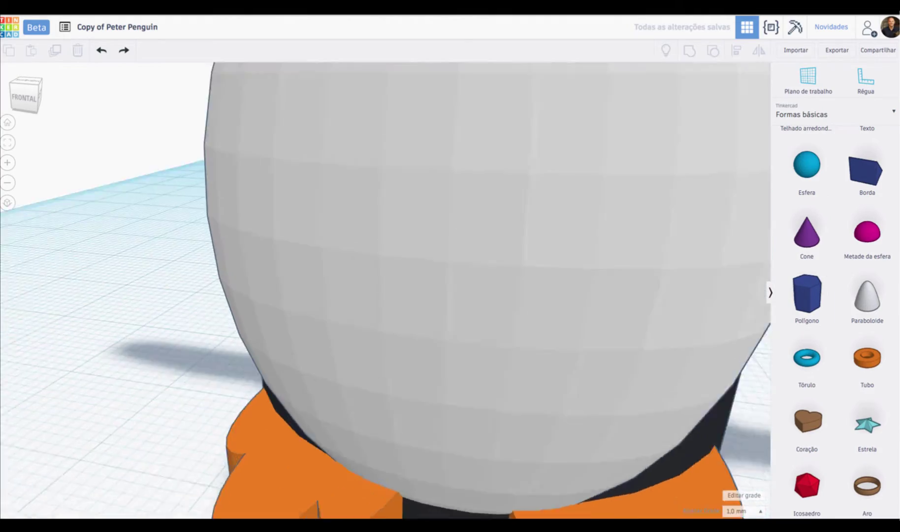
scroll(385, 290, "down", 12)
scroll(385, 290, "up", 4)
scroll(394, 276, "up", 3)
scroll(394, 276, "down", 4)
scroll(385, 290, "down", 1)
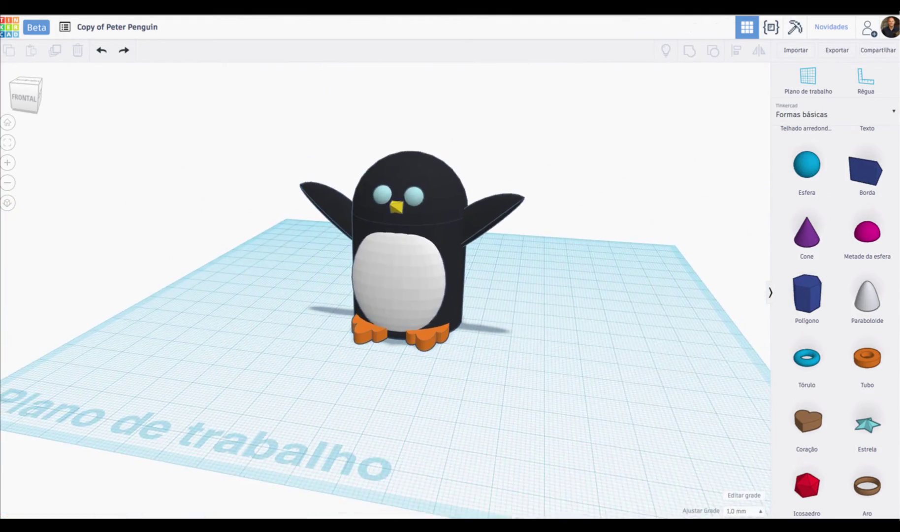
right_click_drag(385, 291, 416, 284)
scroll(394, 286, "down", 3)
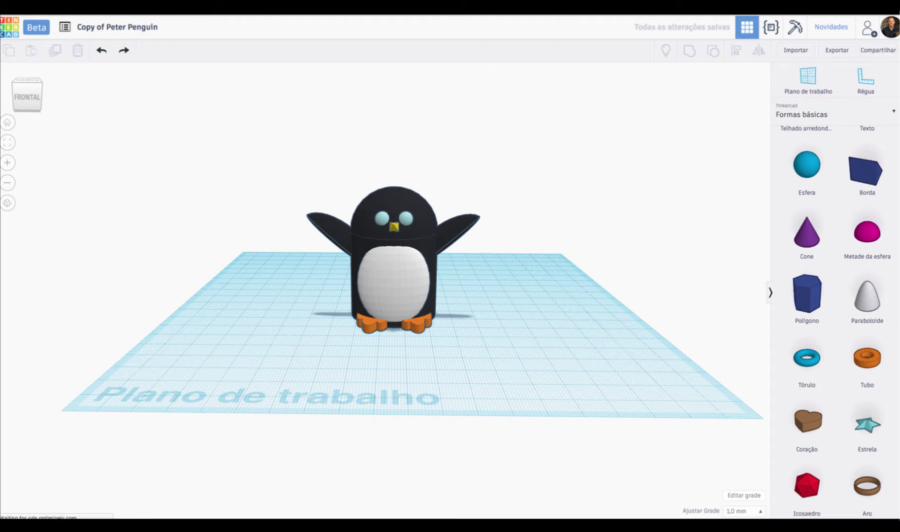
- Return to the dashboard and set the site language to Simplified Chinese (中文 (简体))
scroll(619, 360, "down", 9)
scroll(618, 359, "down", 4)
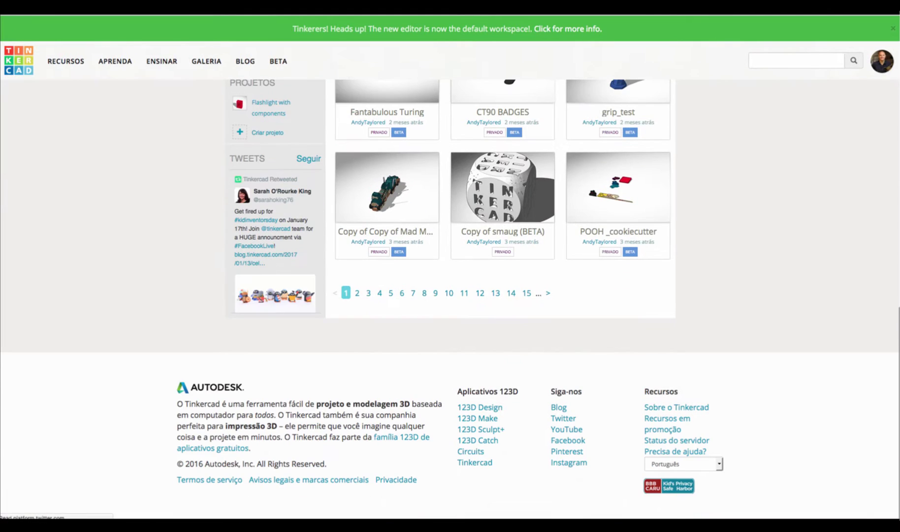
left_click(684, 464)
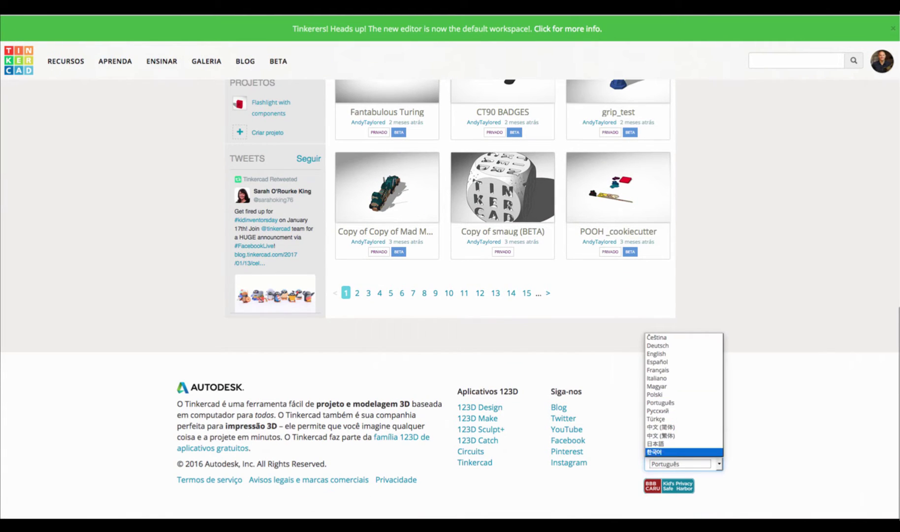
left_click(661, 427)
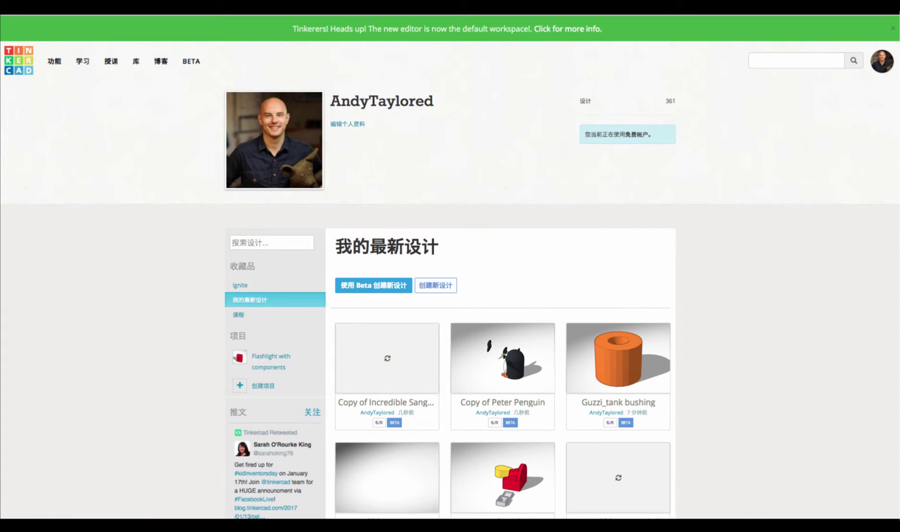
- Look over the Chinese version of the recent designs page and set the site language back to English
scroll(450, 295, "down", 2)
scroll(450, 295, "up", 2)
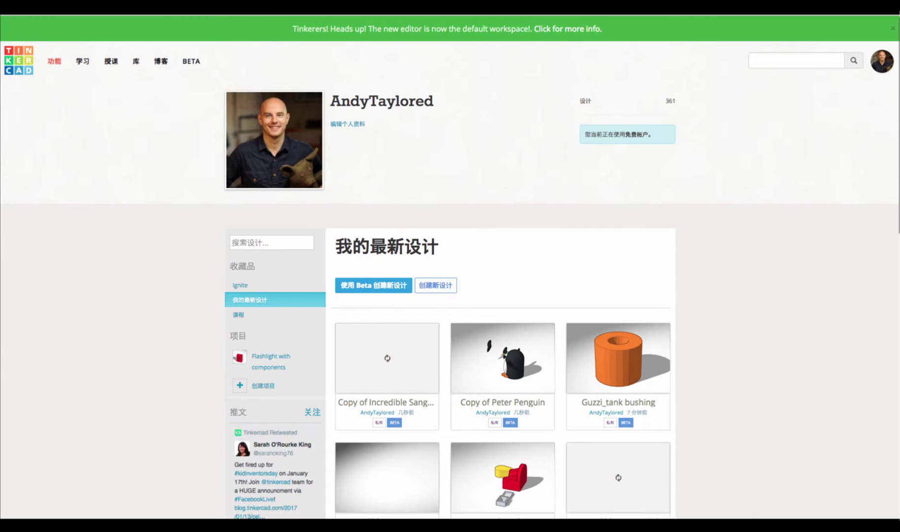
scroll(451, 295, "down", 3)
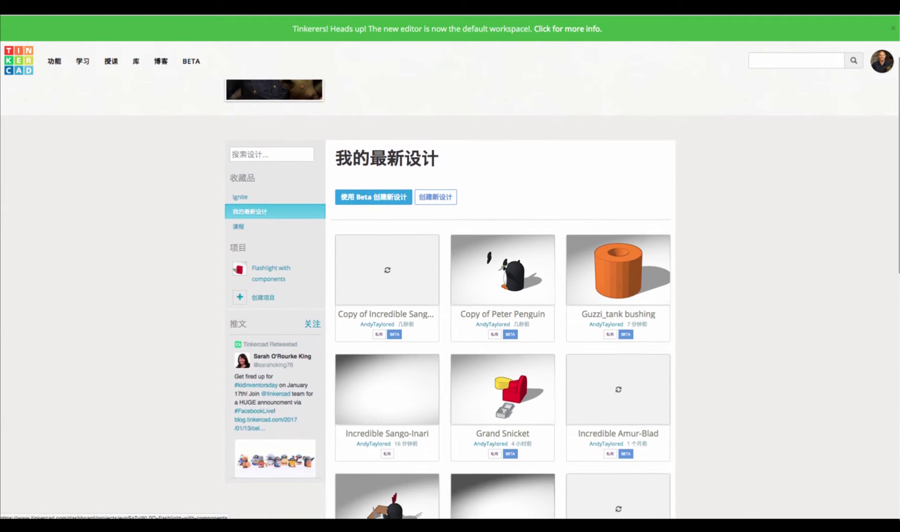
scroll(450, 295, "up", 3)
scroll(450, 295, "down", 5)
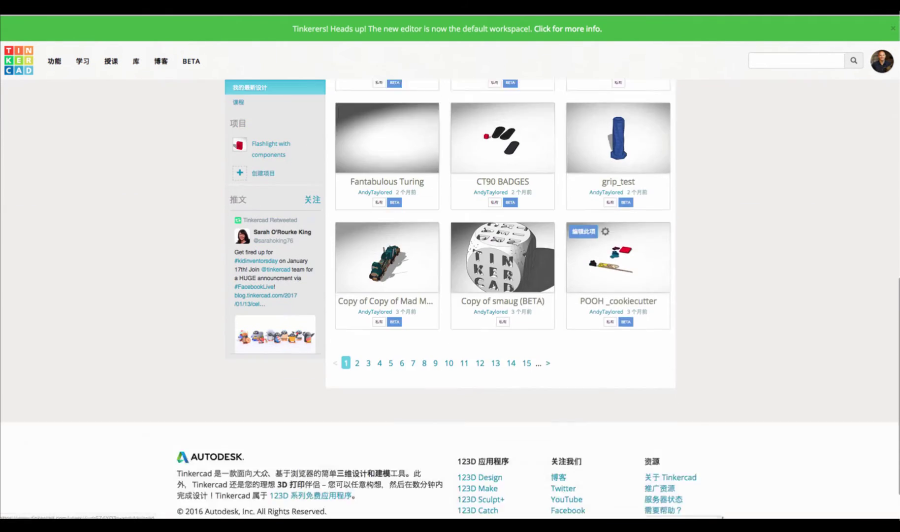
left_click(684, 464)
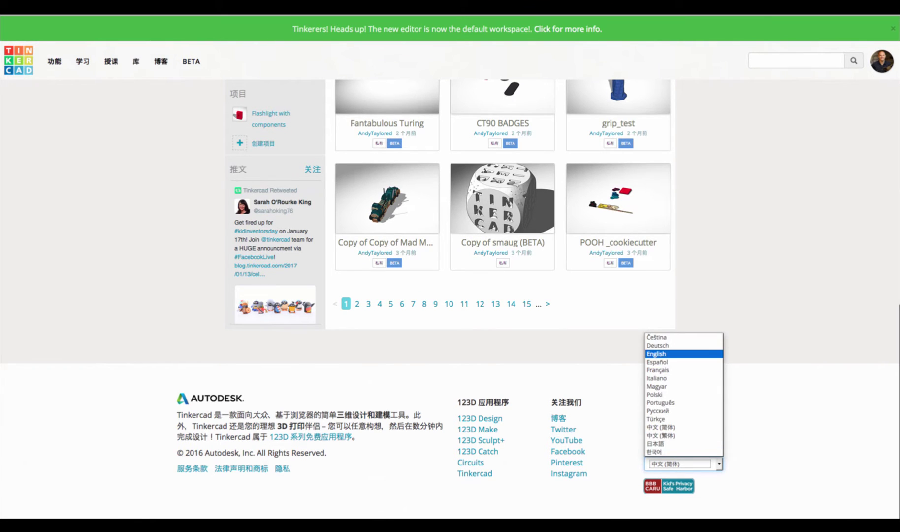
left_click(683, 353)
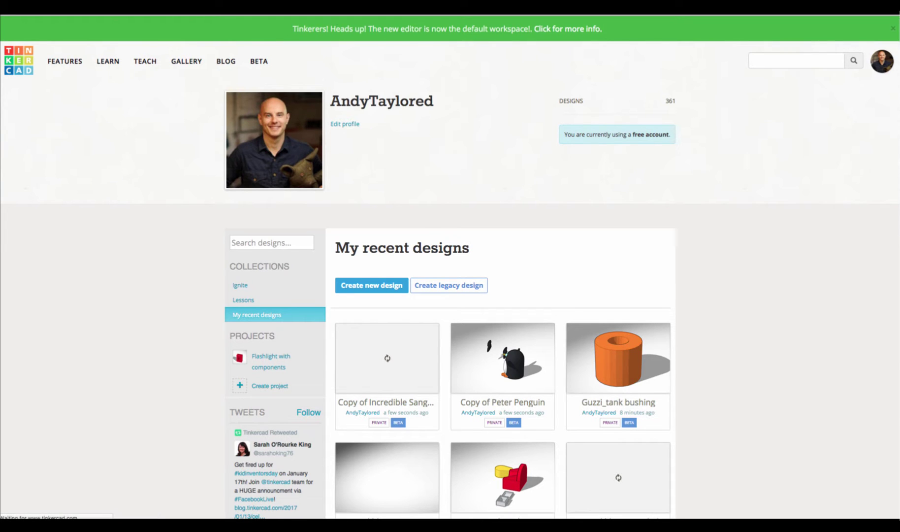
- Look over the Basic Skills lessons page and set the site language to Italiano
mouse_move(387, 362)
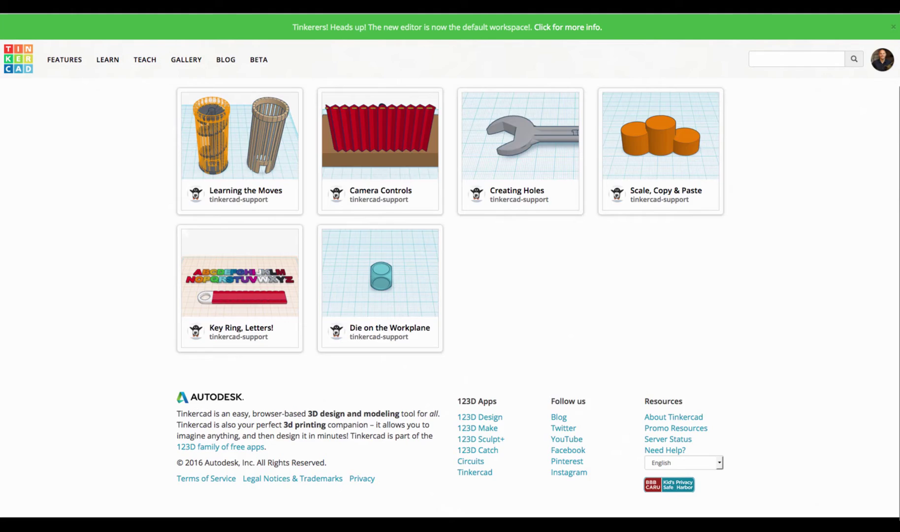
scroll(450, 295, "up", 3)
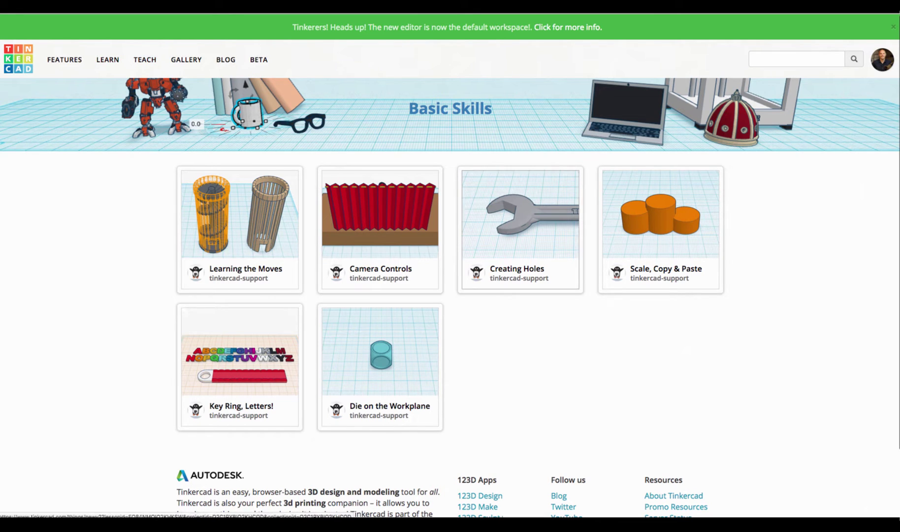
scroll(451, 265, "down", 3)
left_click(684, 463)
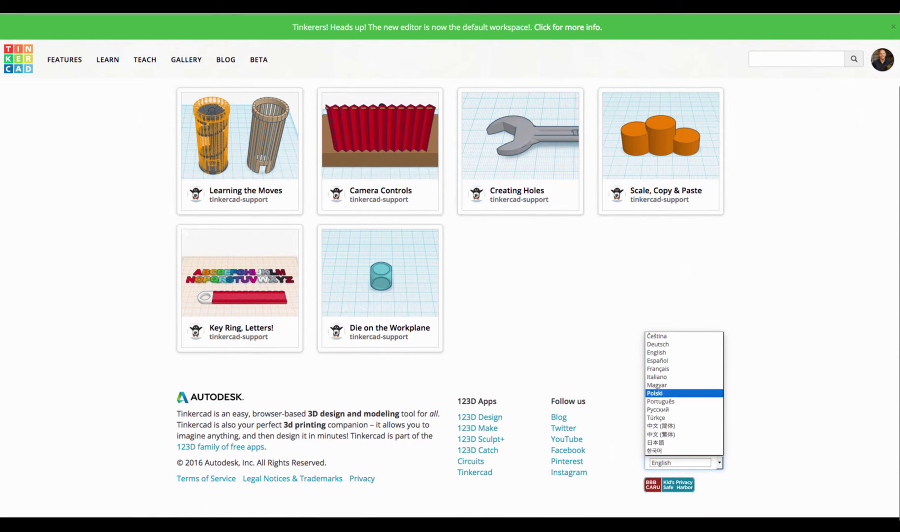
key("Return")
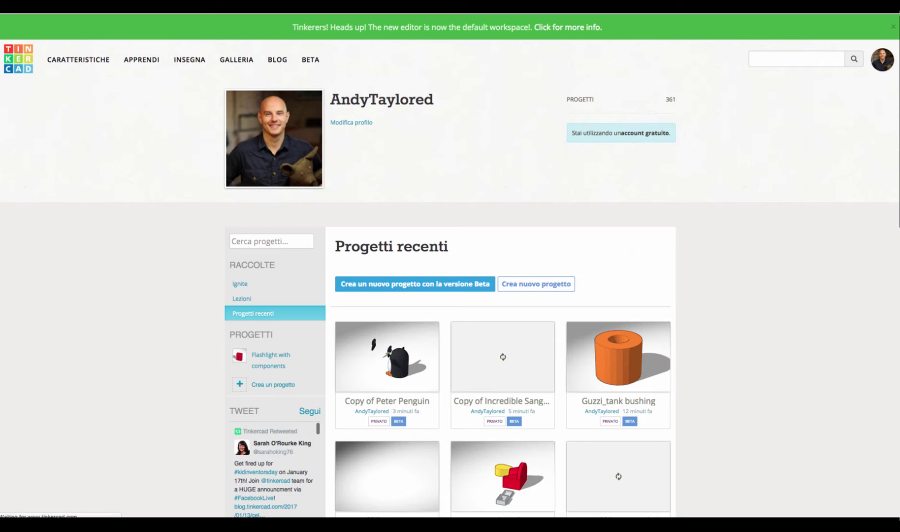
- Open the Italian learning page and start the Controlli della vista lesson
left_click(142, 59)
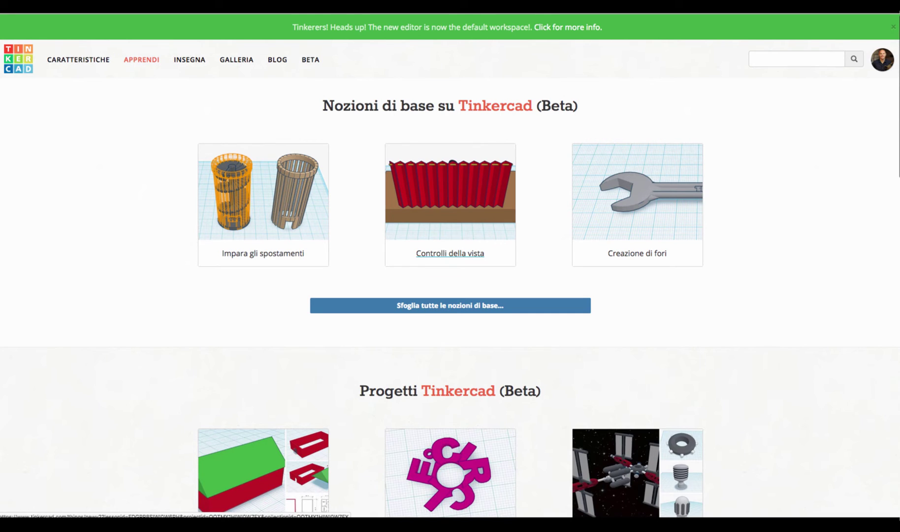
left_click(450, 211)
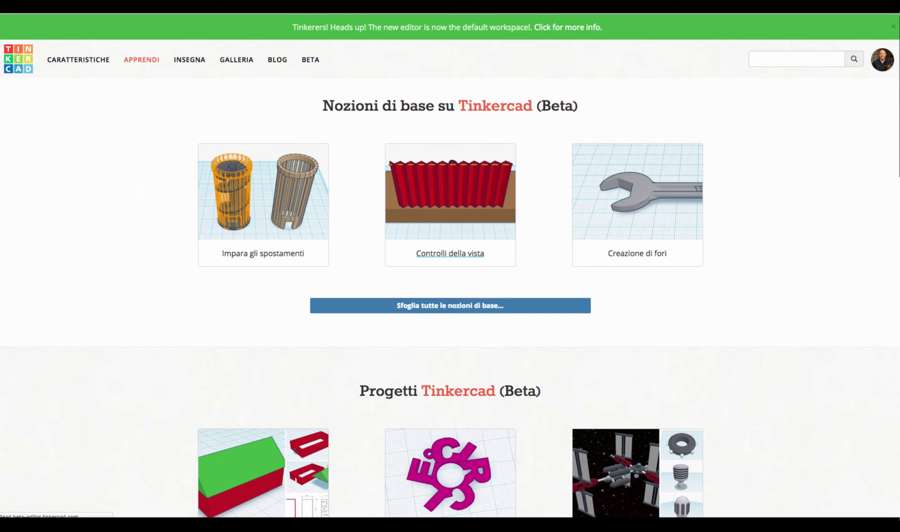